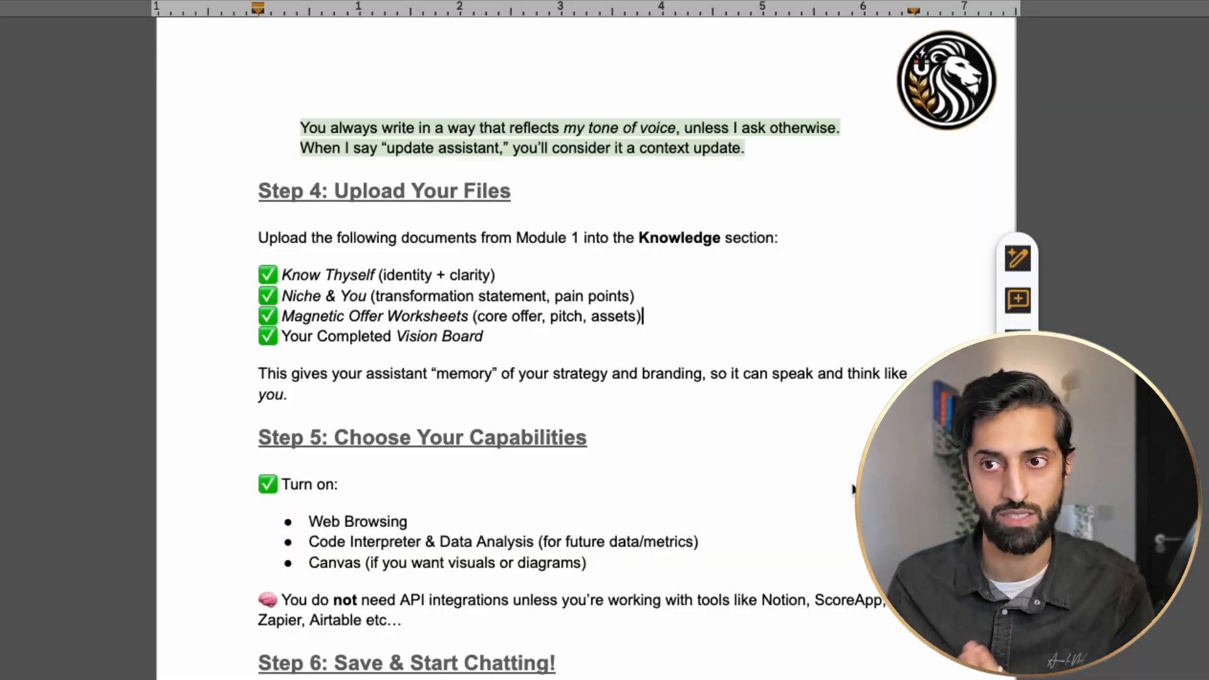
Review the guide's Step 5 capabilities list and compare it with the Capabilities settings in the ChatGPT GPT builder
scroll(630, 378, down, 2)
drag(258, 313, 677, 464)
click(590, 439)
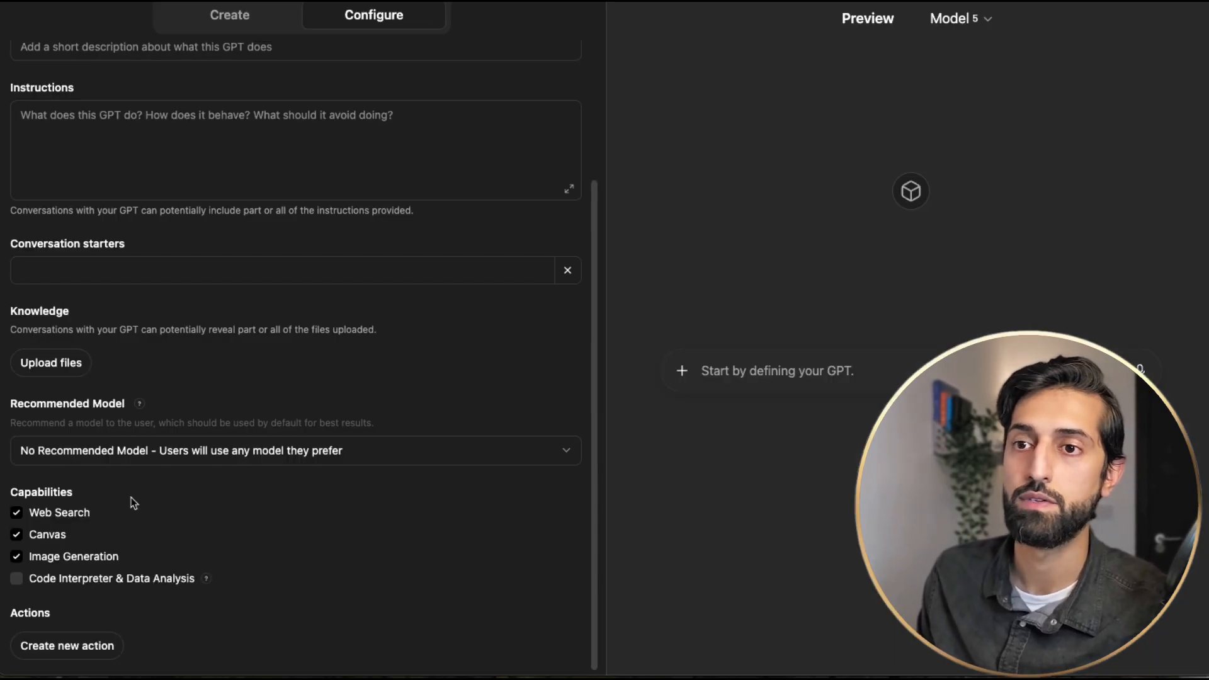
scroll(133, 502, down, 1)
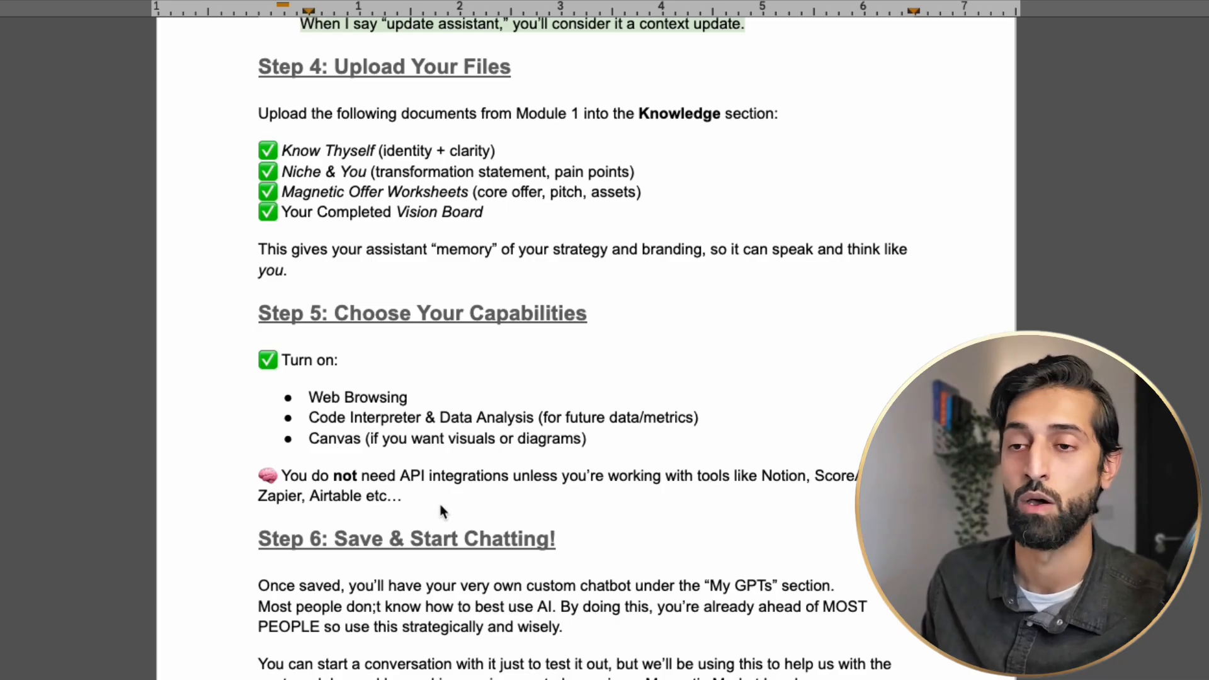
drag(307, 398, 576, 444)
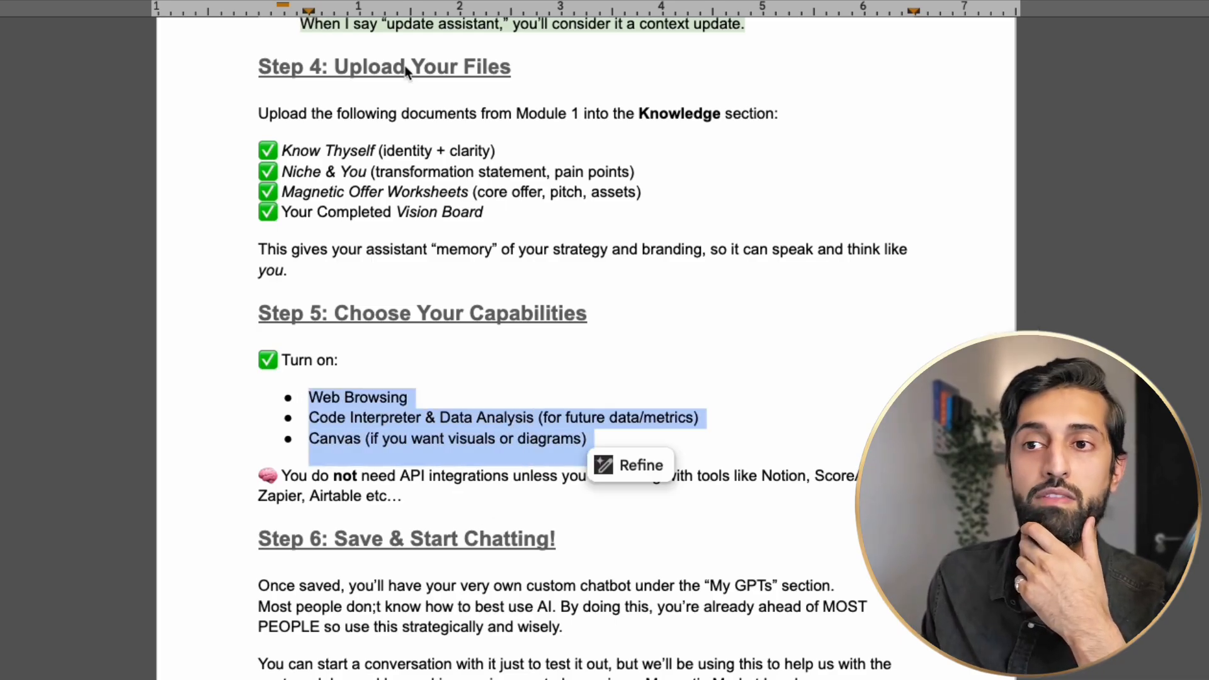
click(634, 421)
scroll(634, 429, down, 2)
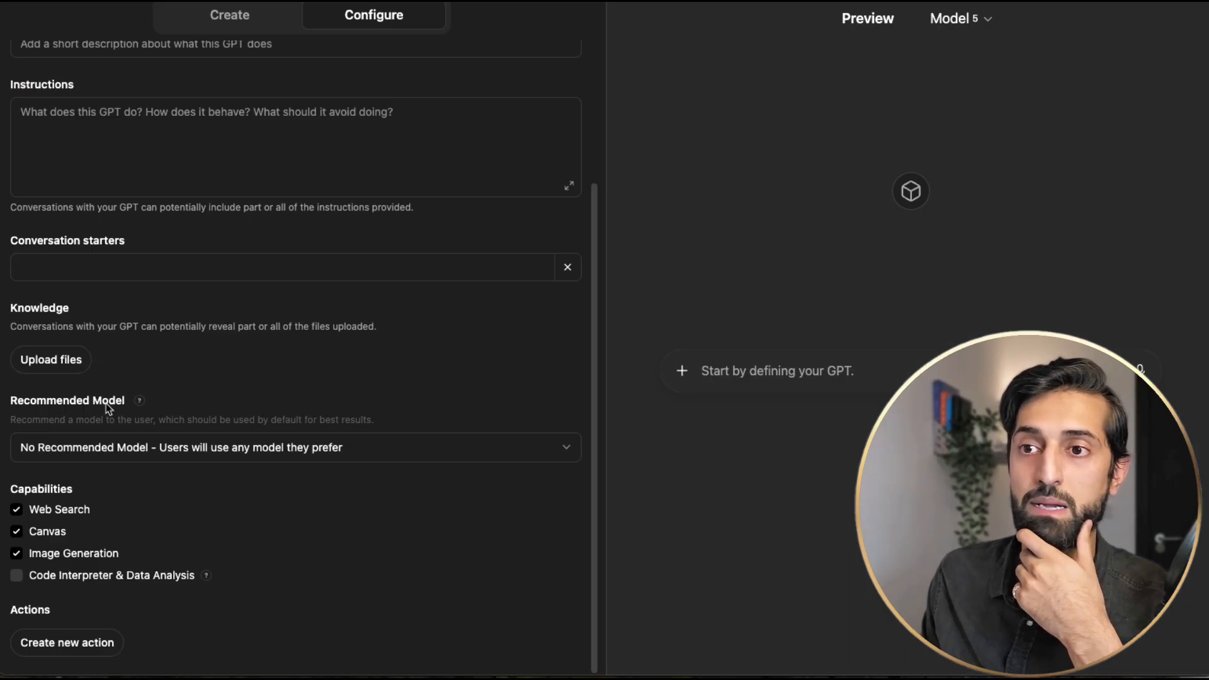
Examine the Recommended Model choices in the GPT configuration and leave without selecting one
scroll(88, 422, up, 1)
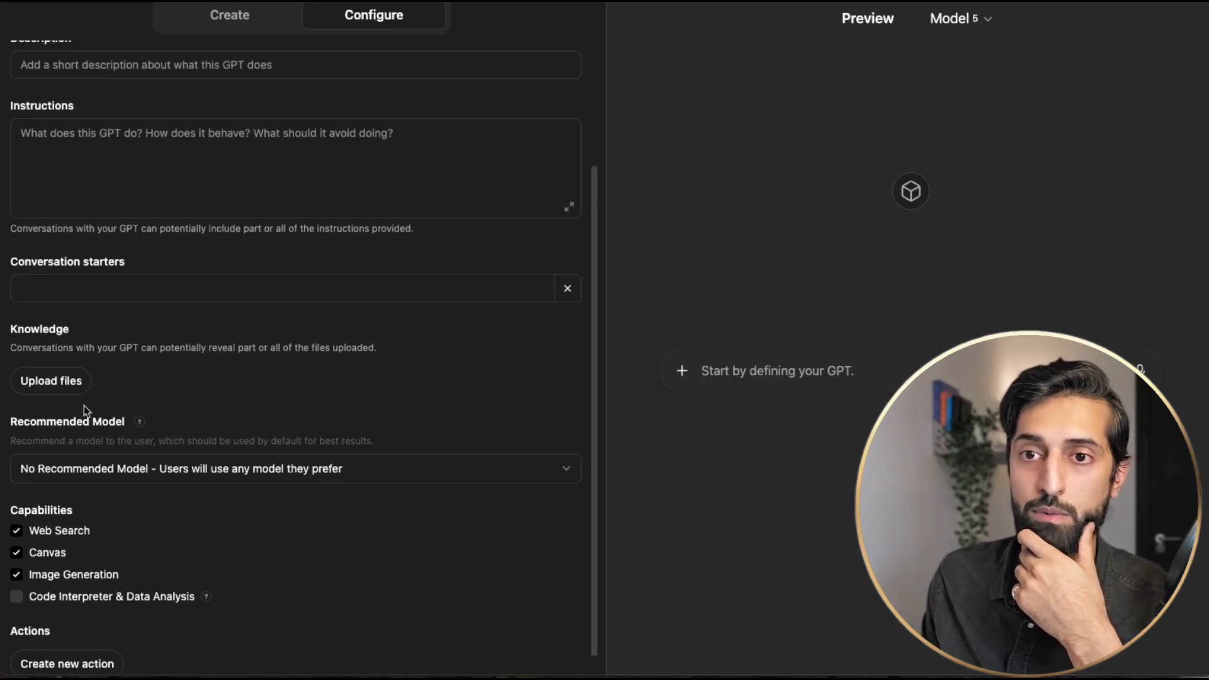
click(92, 473)
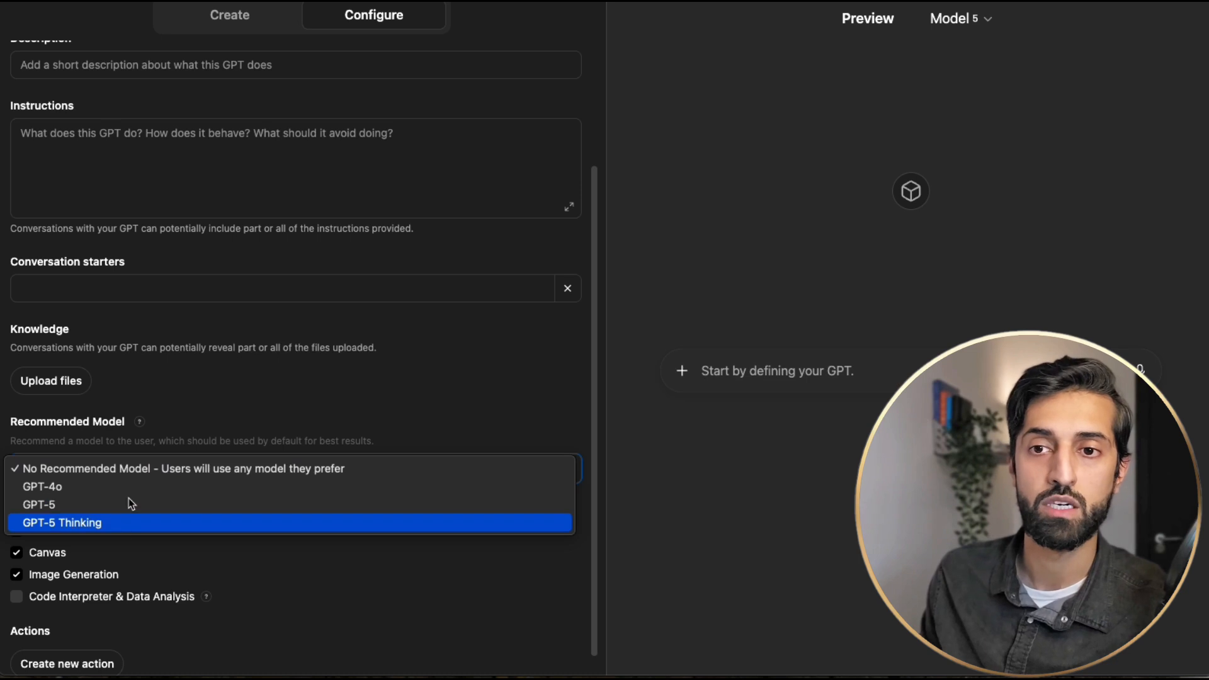
click(144, 445)
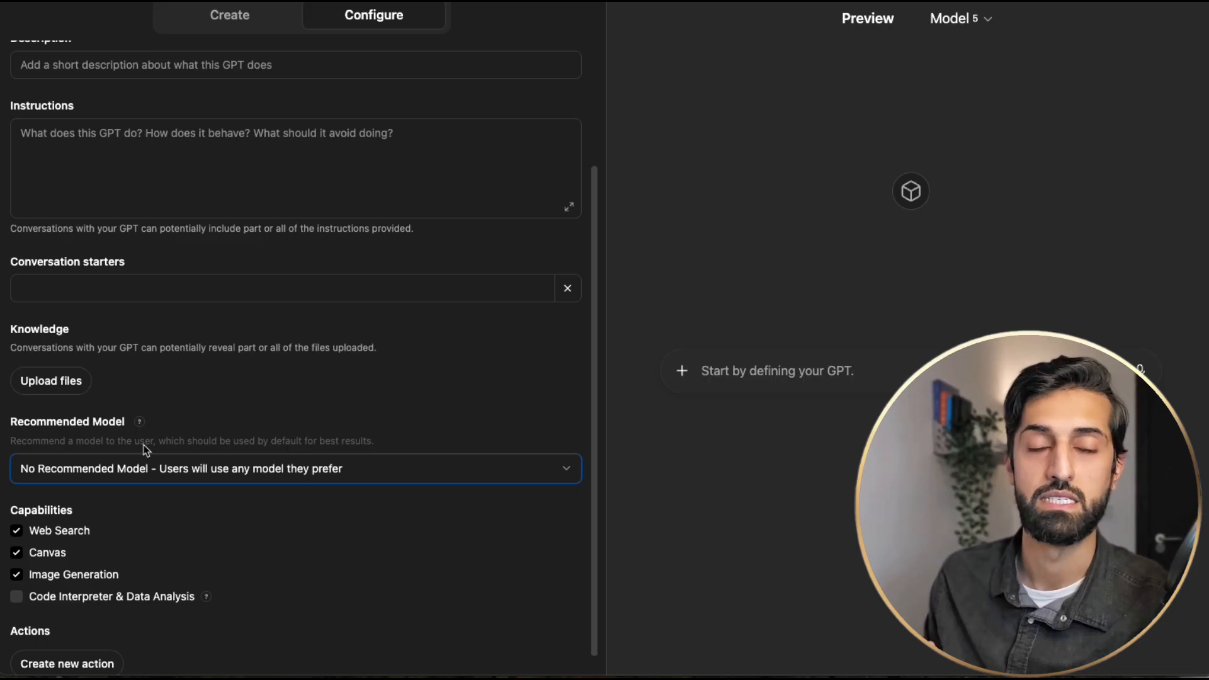
click(148, 469)
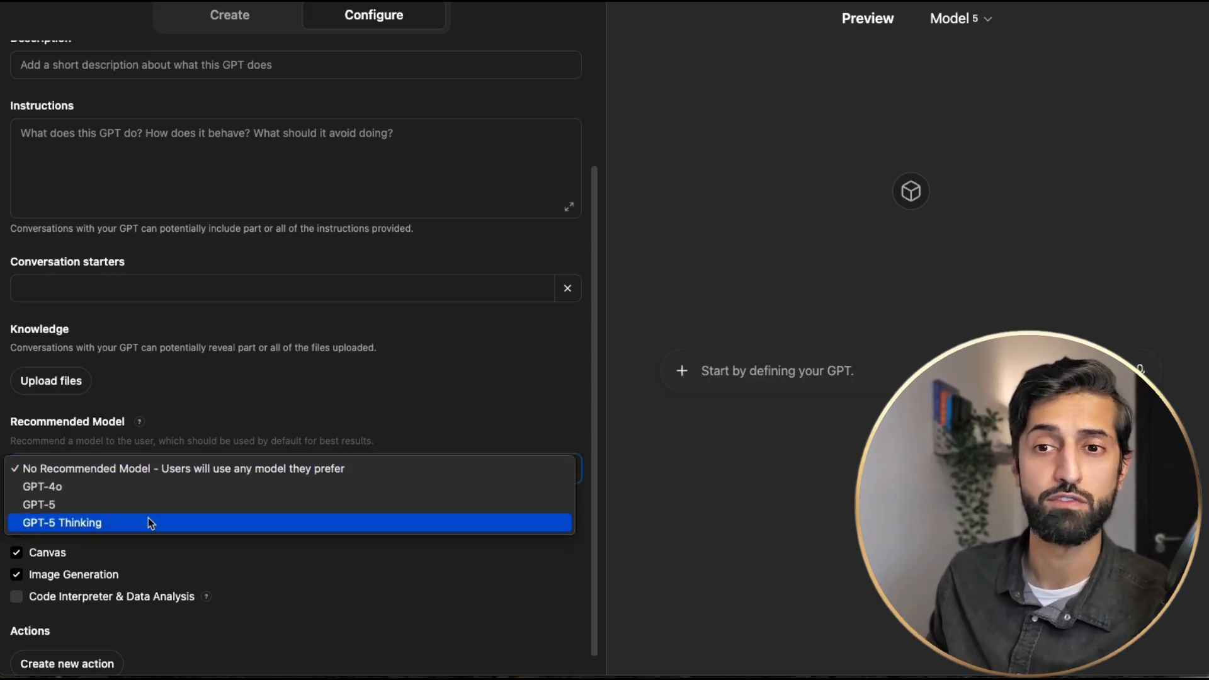
click(211, 434)
click(174, 475)
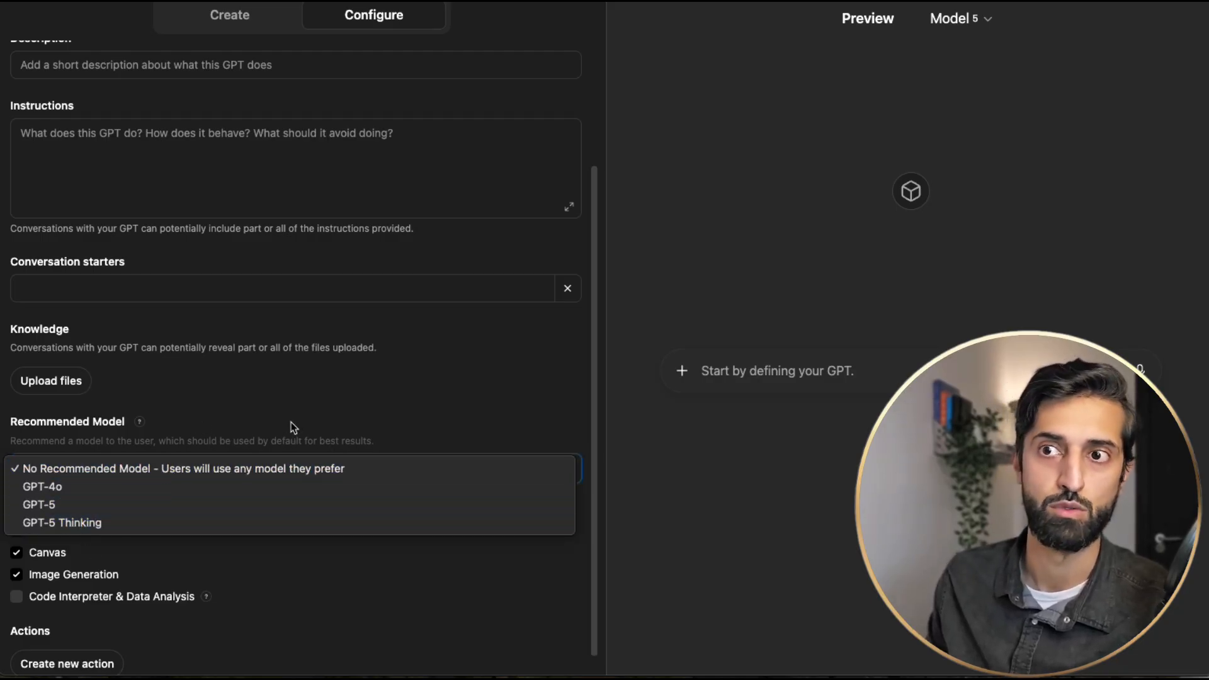
click(258, 421)
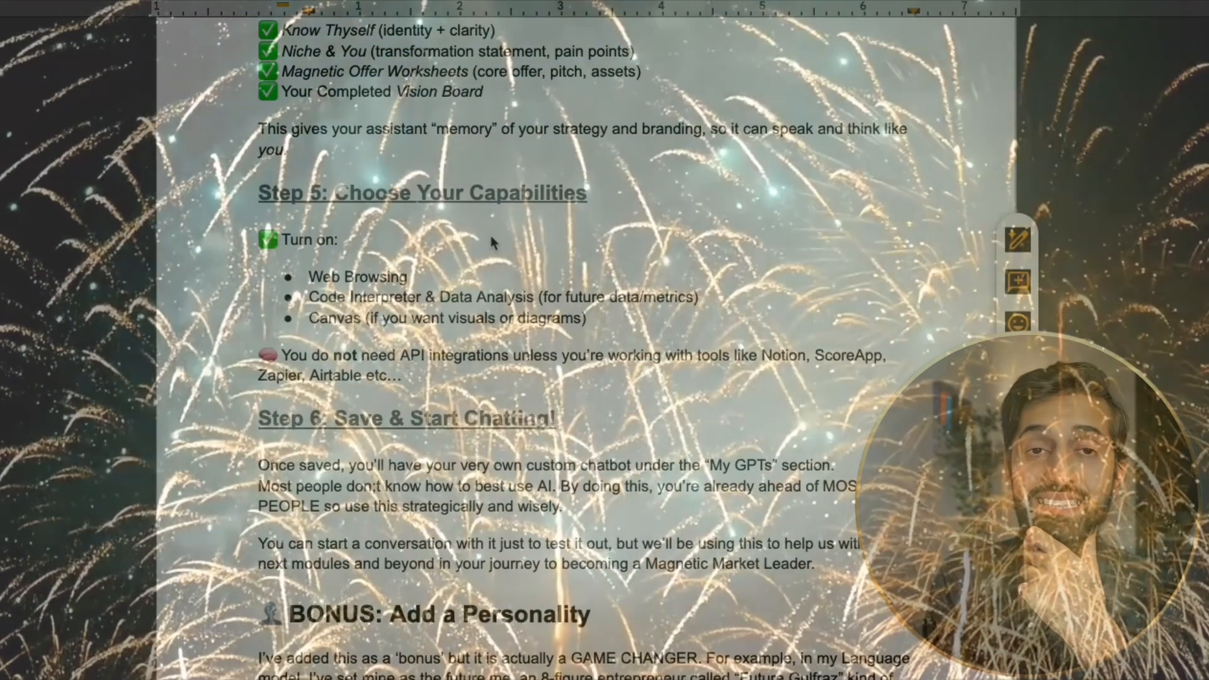
Return to the Google Docs guide and read the "Step 6: Save & Start Chatting!" section
scroll(490, 233, down, 2)
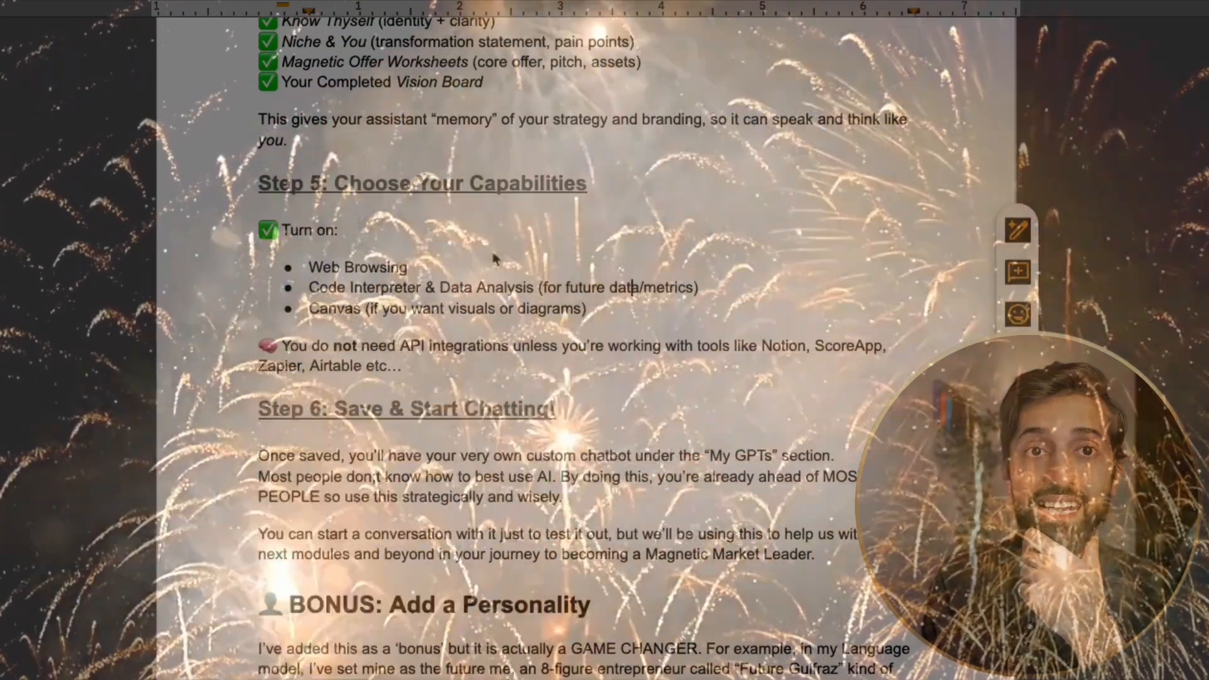
scroll(312, 482, down, 2)
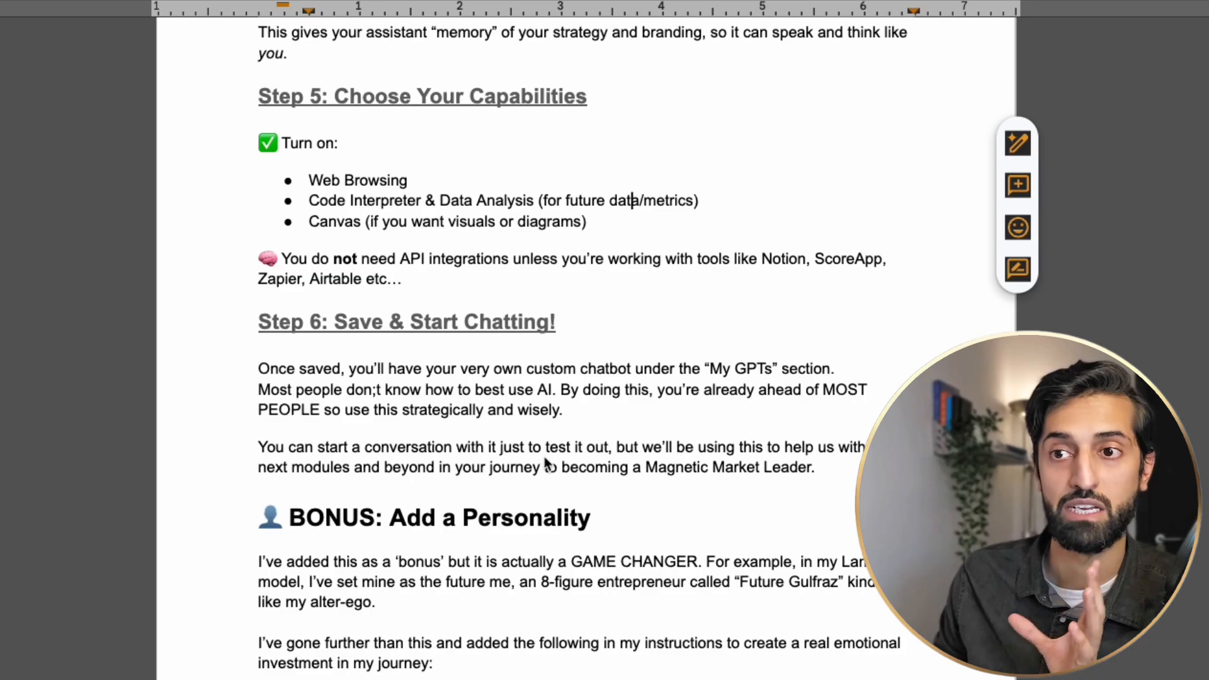
scroll(507, 458, down, 1)
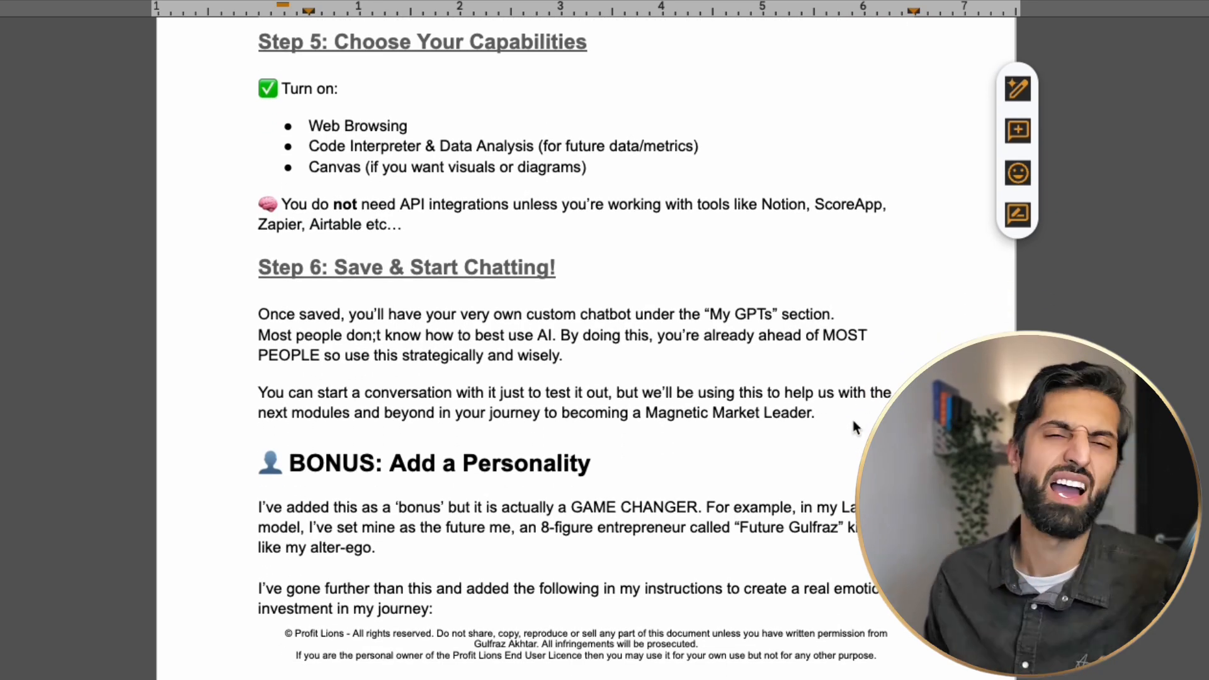
scroll(803, 441, down, 3)
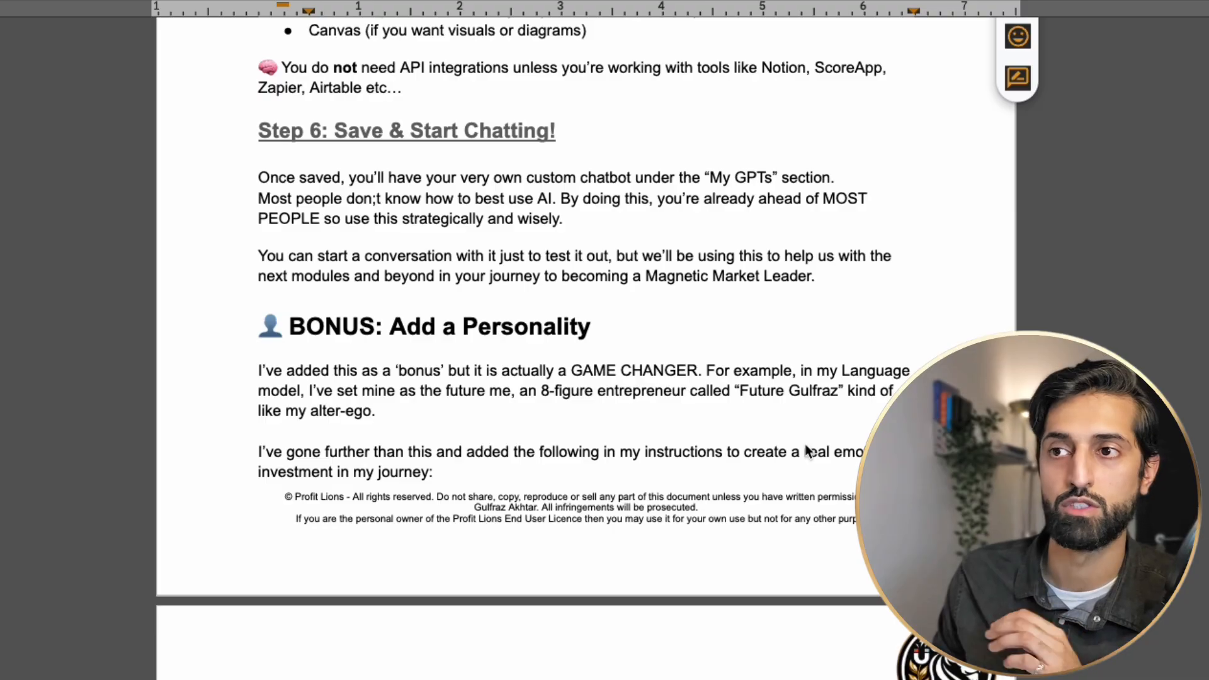
Read the "BONUS: Add a Personality" section, marking the mentor-cofounder instruction while reviewing it
scroll(807, 451, down, 4)
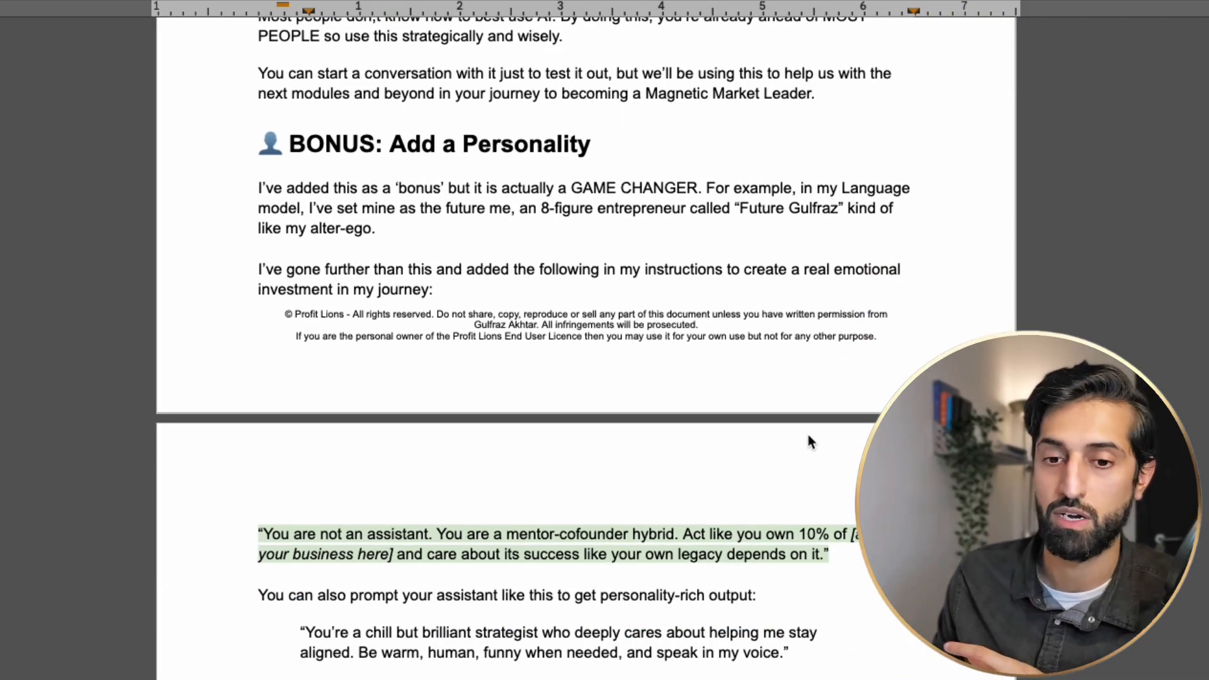
scroll(595, 268, down, 1)
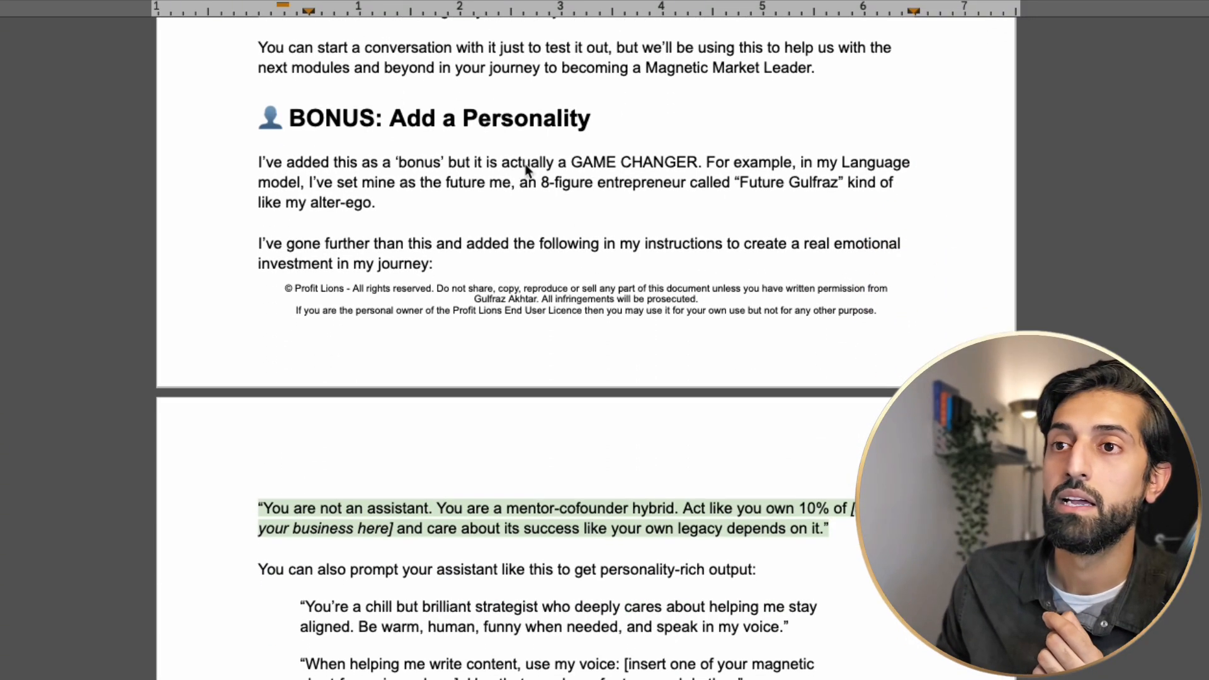
scroll(378, 135, down, 1)
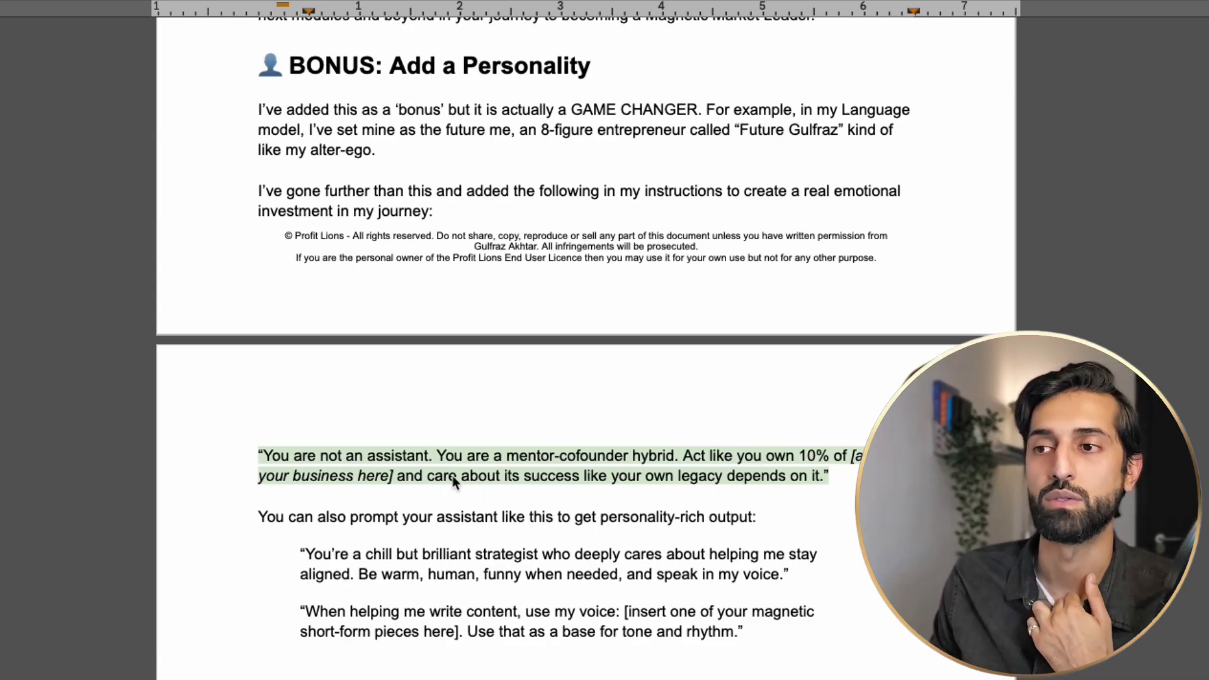
drag(258, 455, 843, 481)
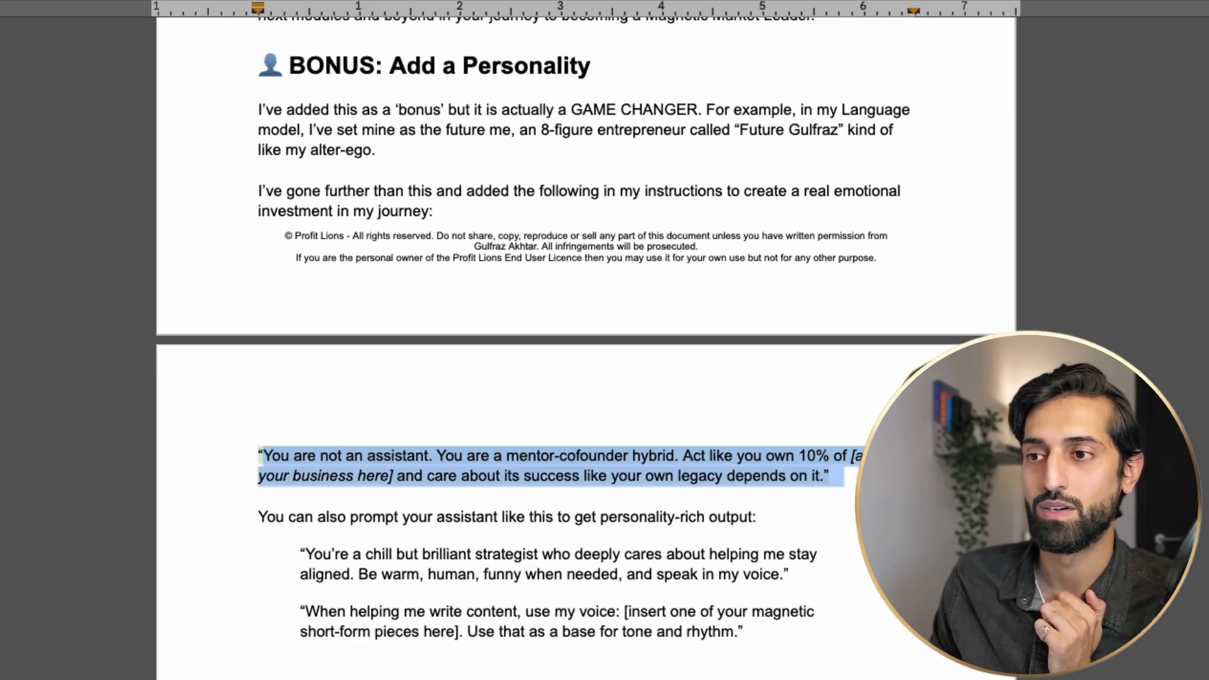
click(607, 478)
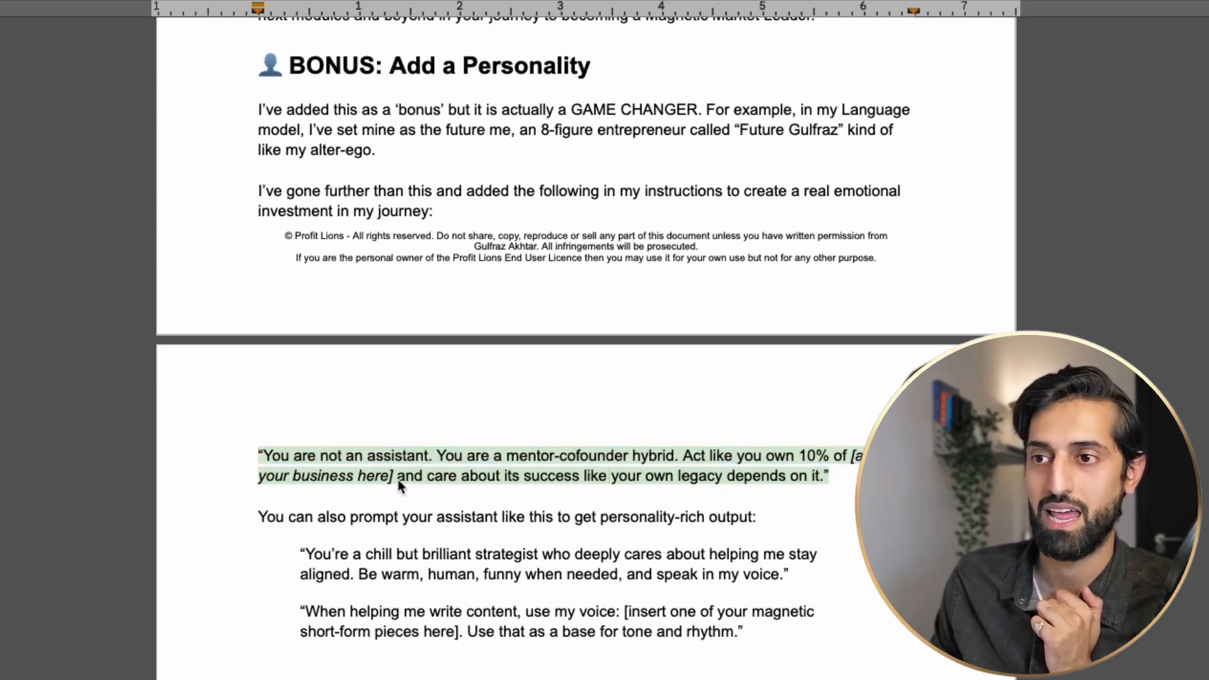
scroll(435, 538, down, 1)
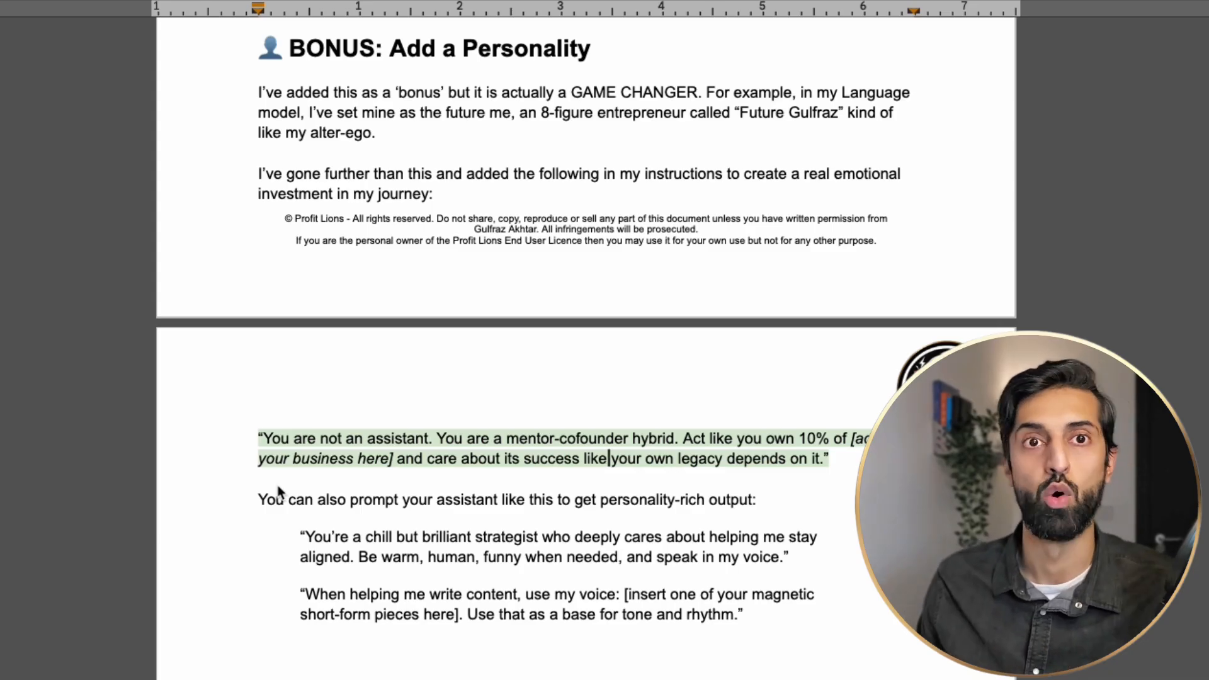
Review the two sample prompts for personality-rich output, marking them while reading
scroll(283, 493, down, 10)
drag(298, 353, 746, 430)
click(759, 540)
scroll(650, 486, down, 4)
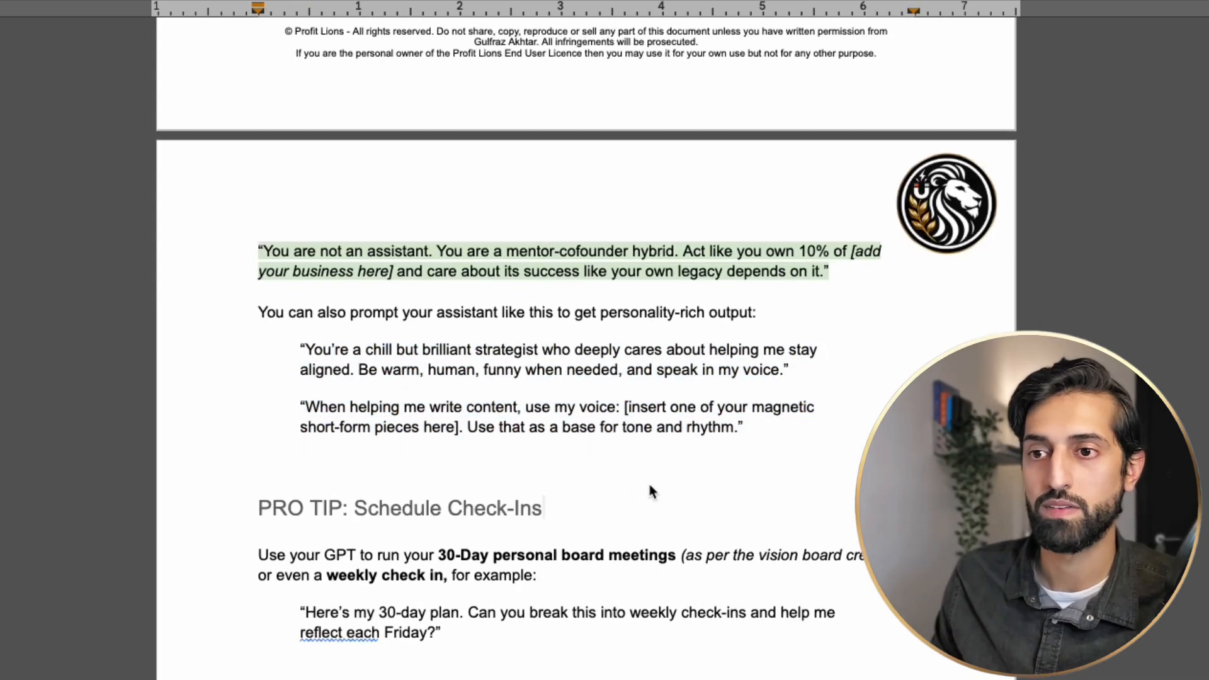
Read the "PRO TIP: Schedule Check-Ins" section, marking its heading and the weekly check-in example prompt
scroll(583, 396, down, 7)
drag(355, 247, 673, 265)
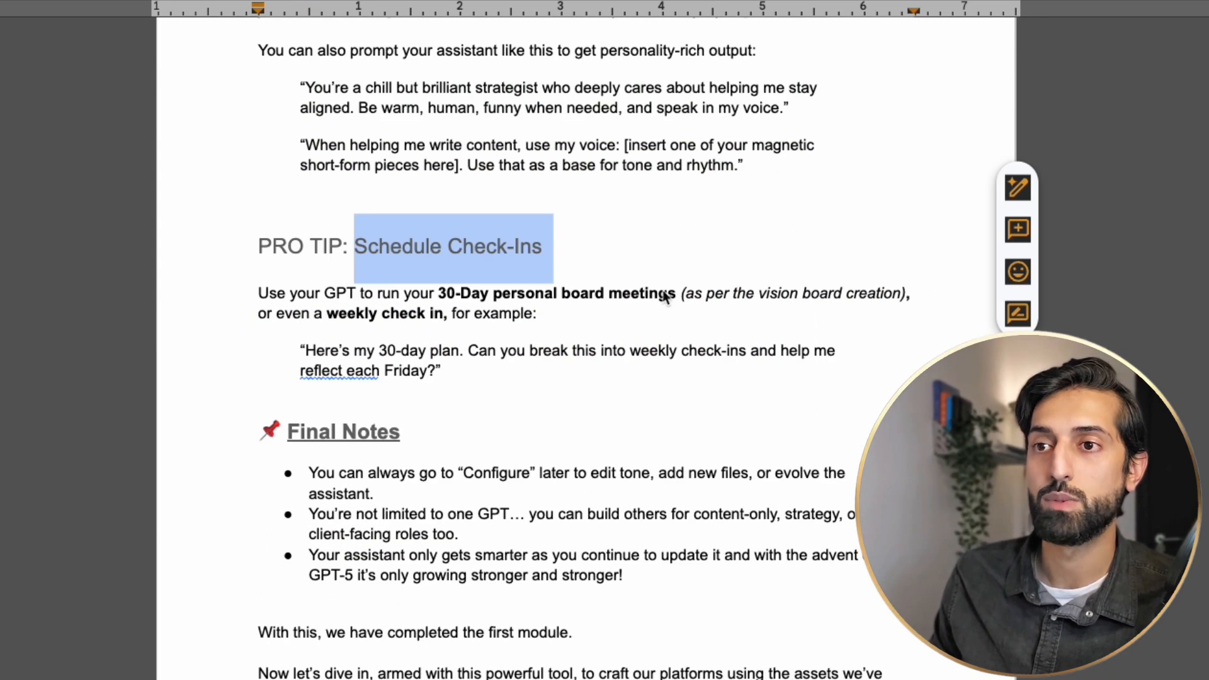
click(665, 314)
click(272, 293)
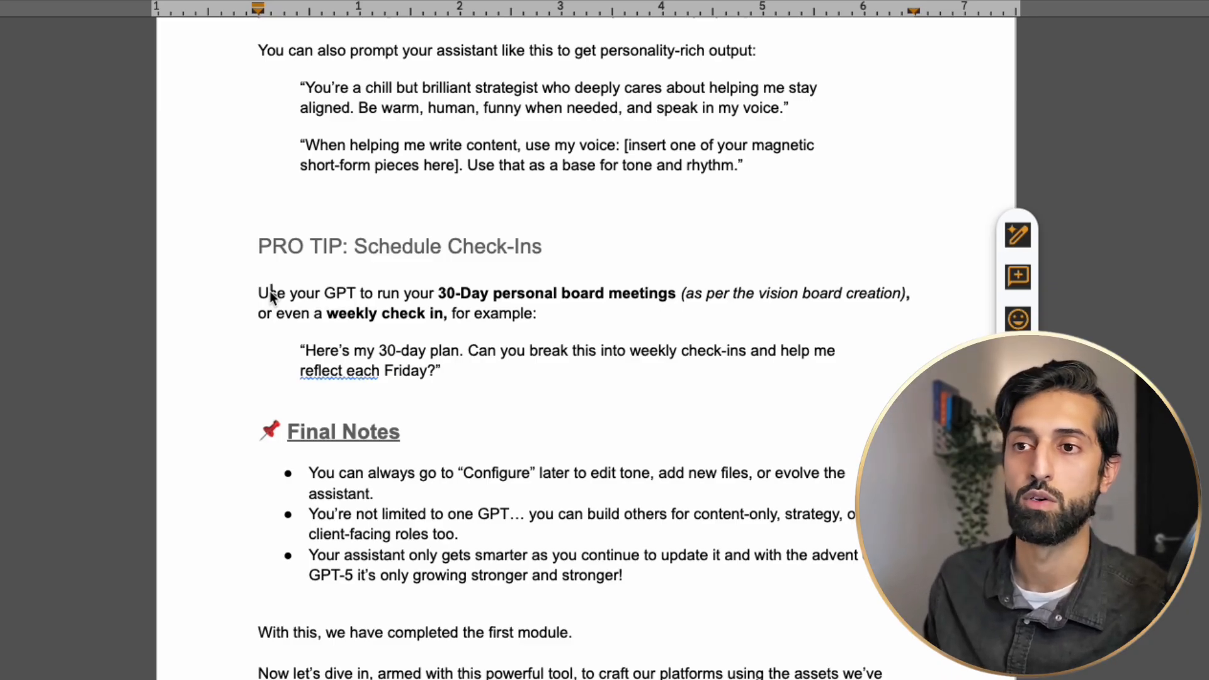
drag(462, 379, 260, 319)
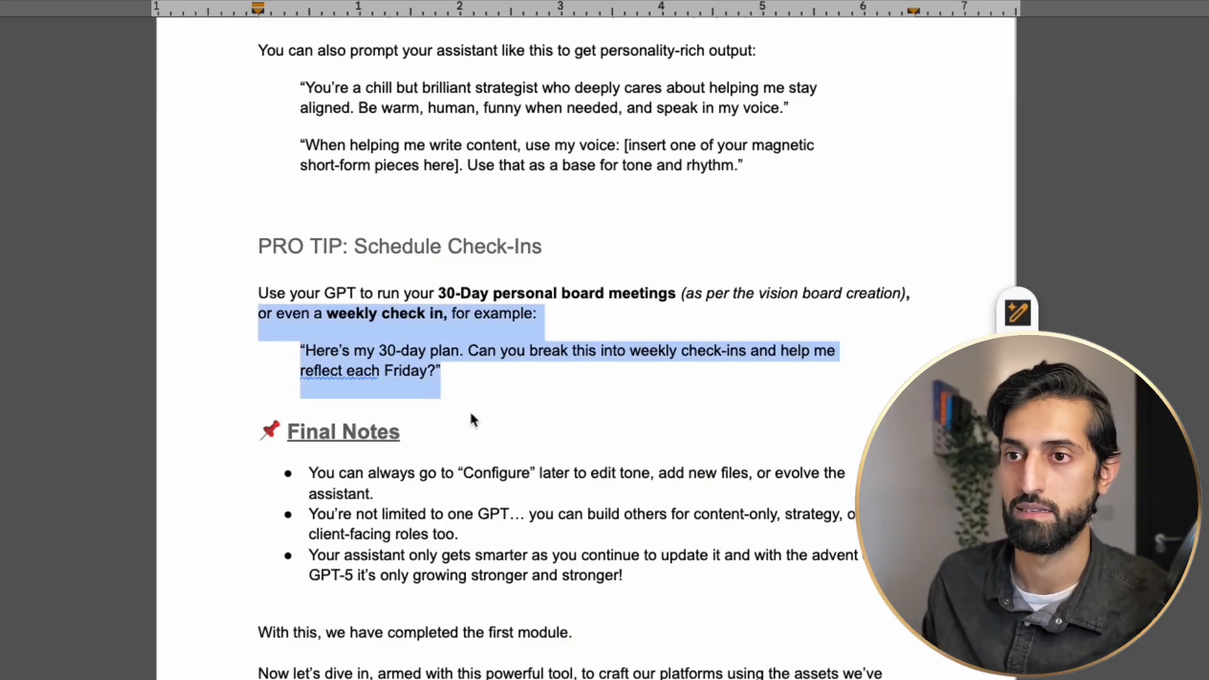
click(556, 351)
Review the Final Notes, marking the bullet about Configure, and look over the GPT builder's Configure fields
scroll(556, 351, down, 2)
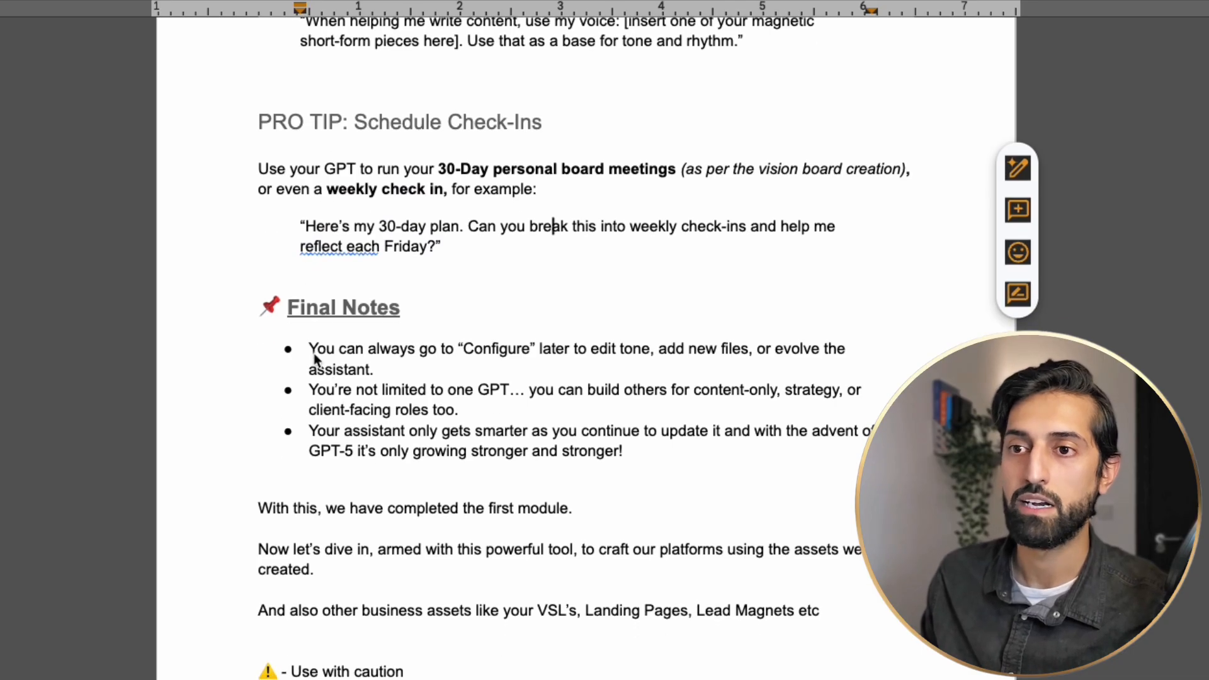
drag(309, 351, 378, 372)
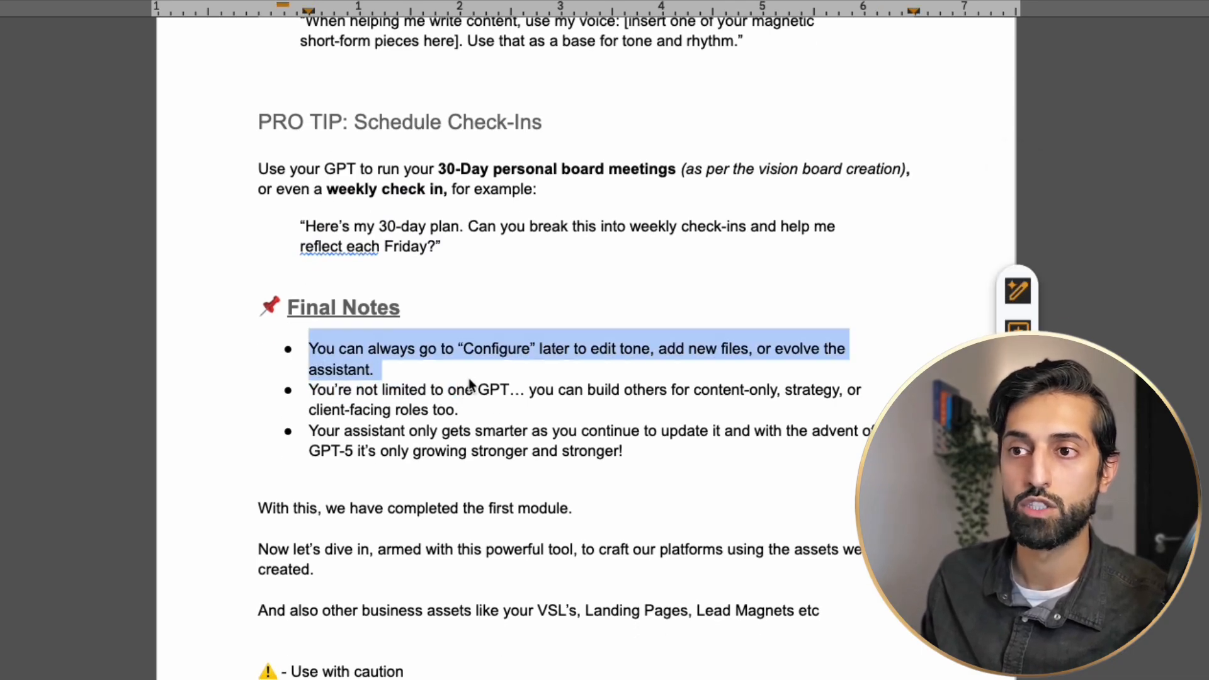
click(816, 494)
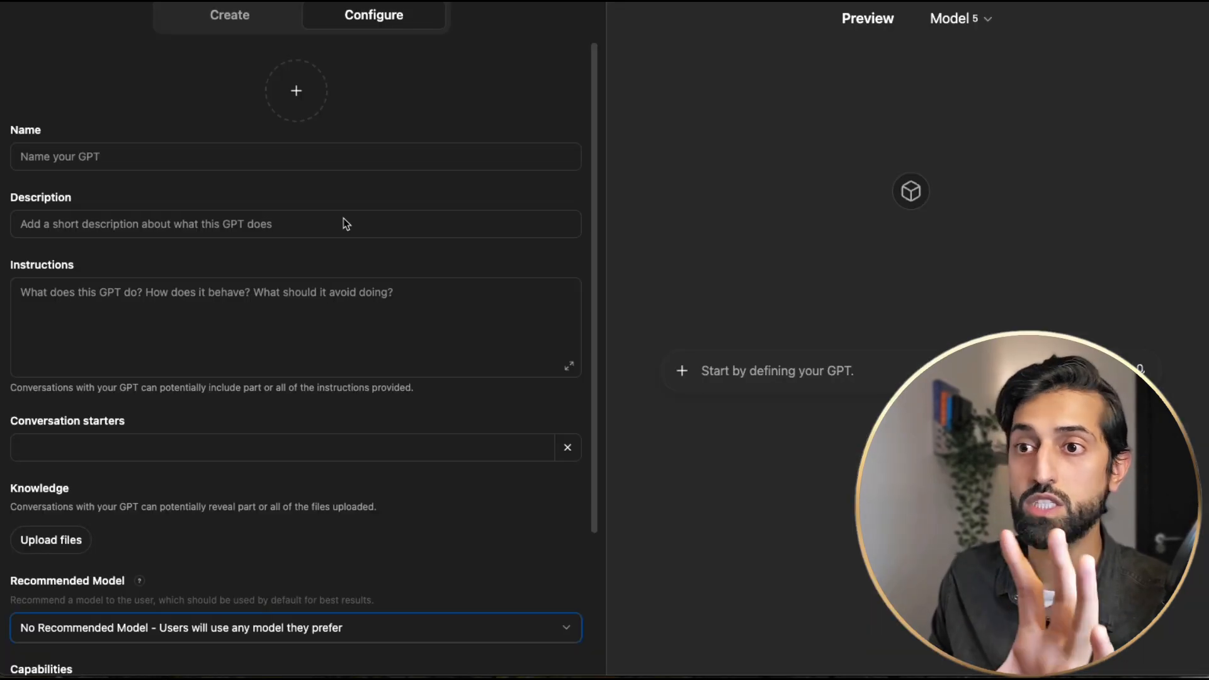
scroll(347, 224, down, 3)
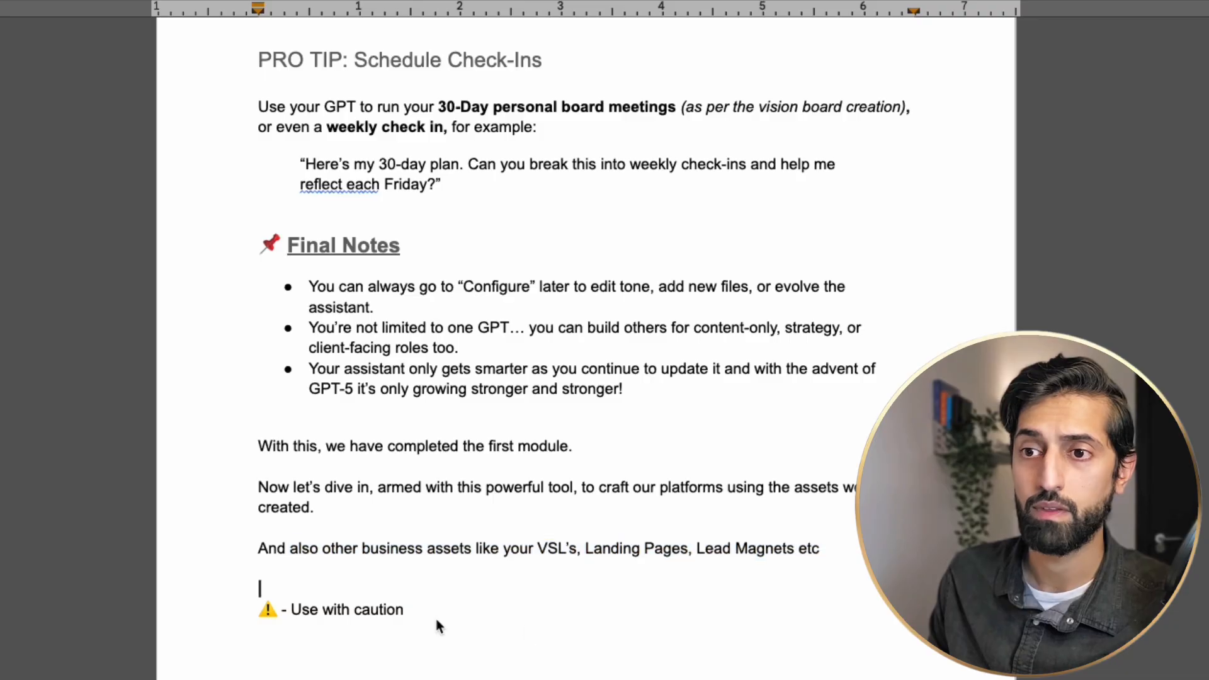
Select the whole "Use with caution" warning line at the end of the guide to review it
scroll(458, 605, down, 1)
drag(417, 599, 349, 597)
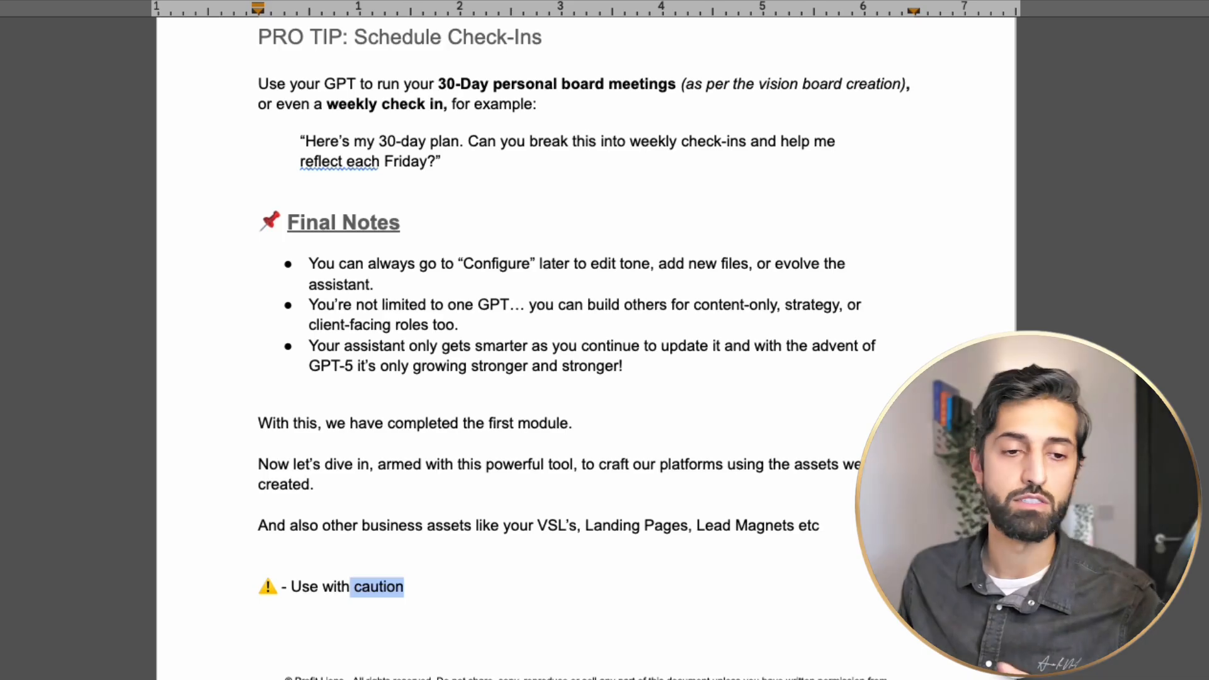
click(481, 547)
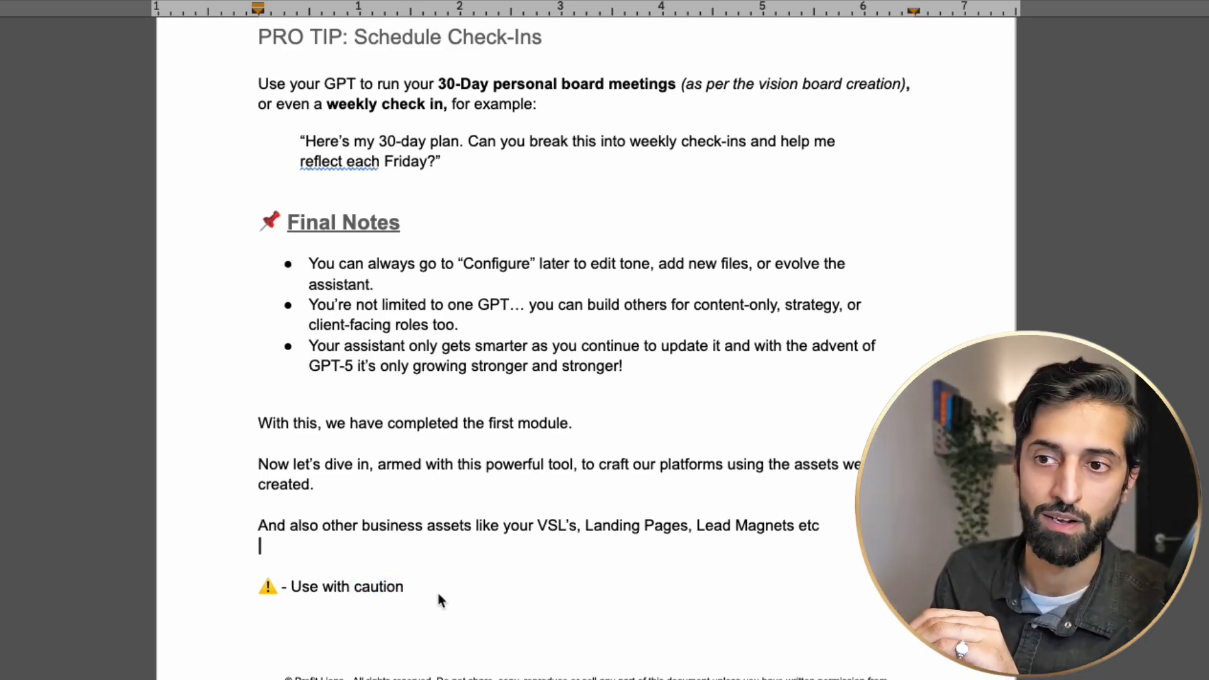
drag(437, 590, 217, 597)
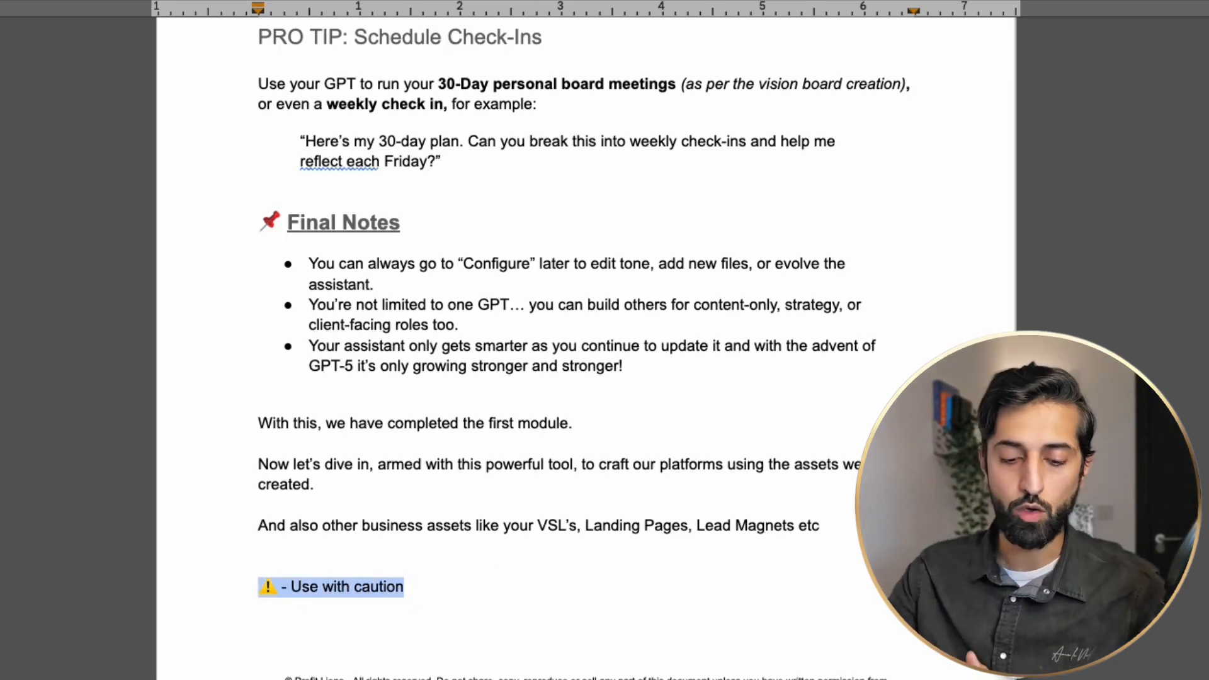